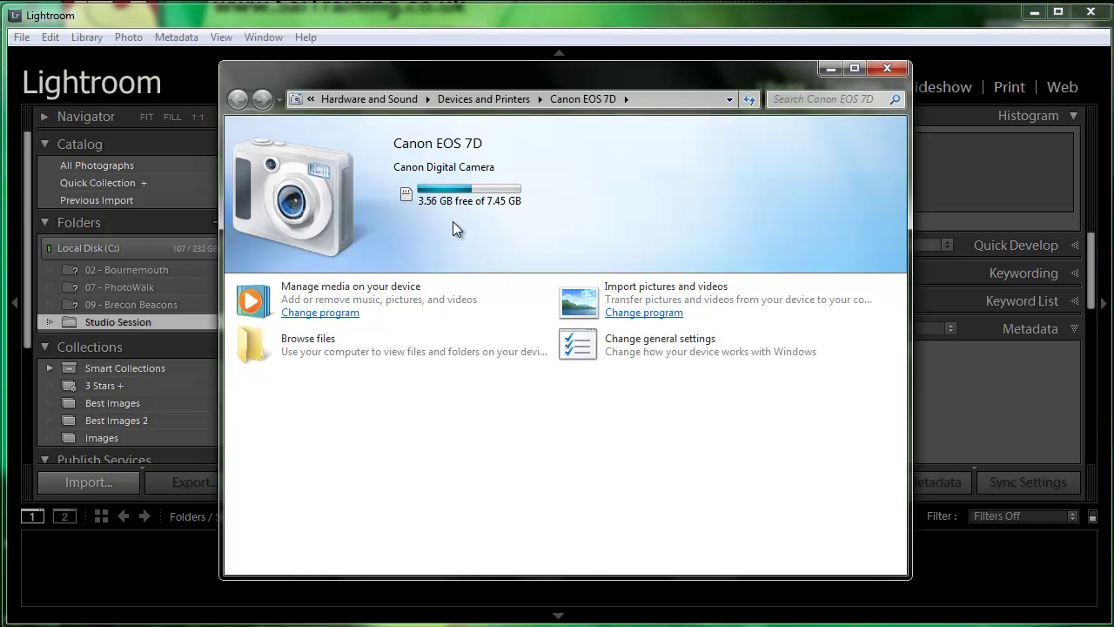
- Start a tethered capture session called Studio Session with the 2011 metadata preset
click(887, 70)
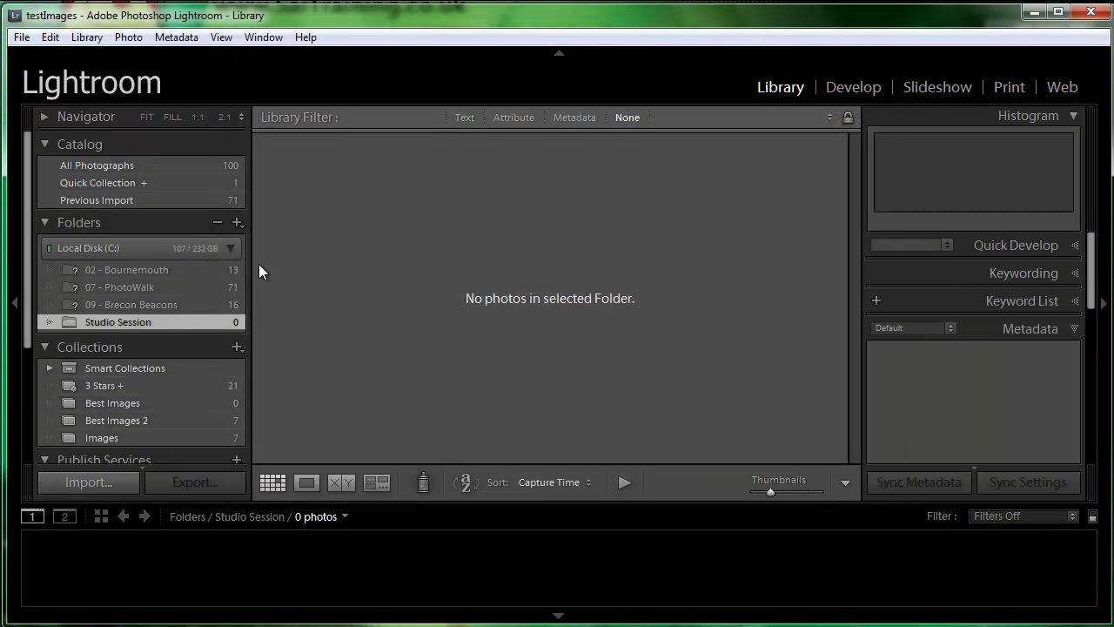
click(22, 37)
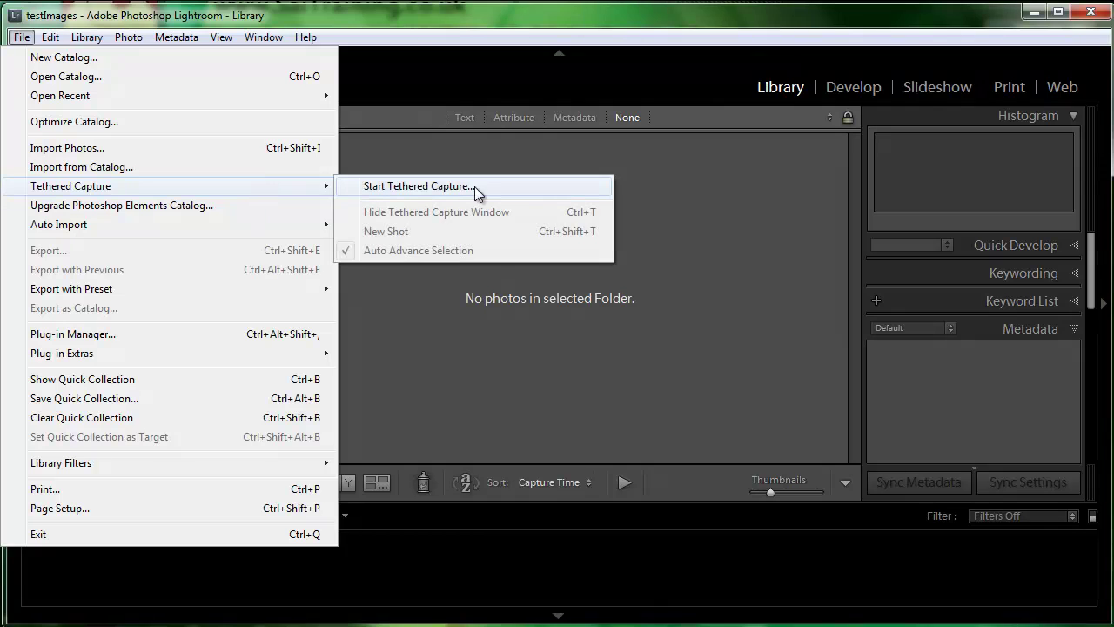
click(474, 186)
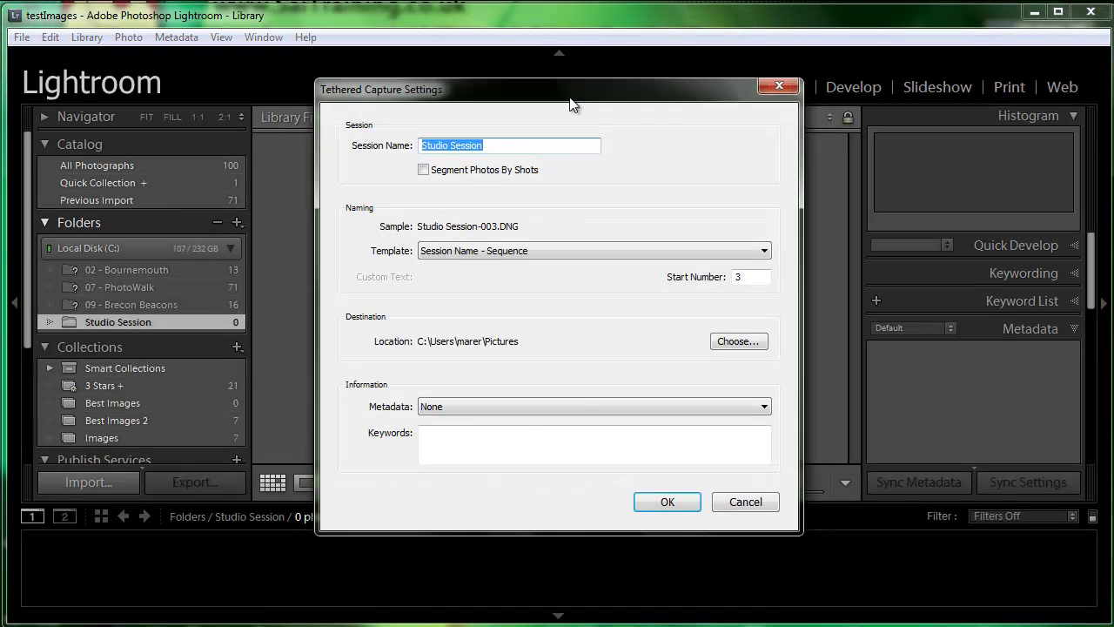
drag(573, 104, 597, 87)
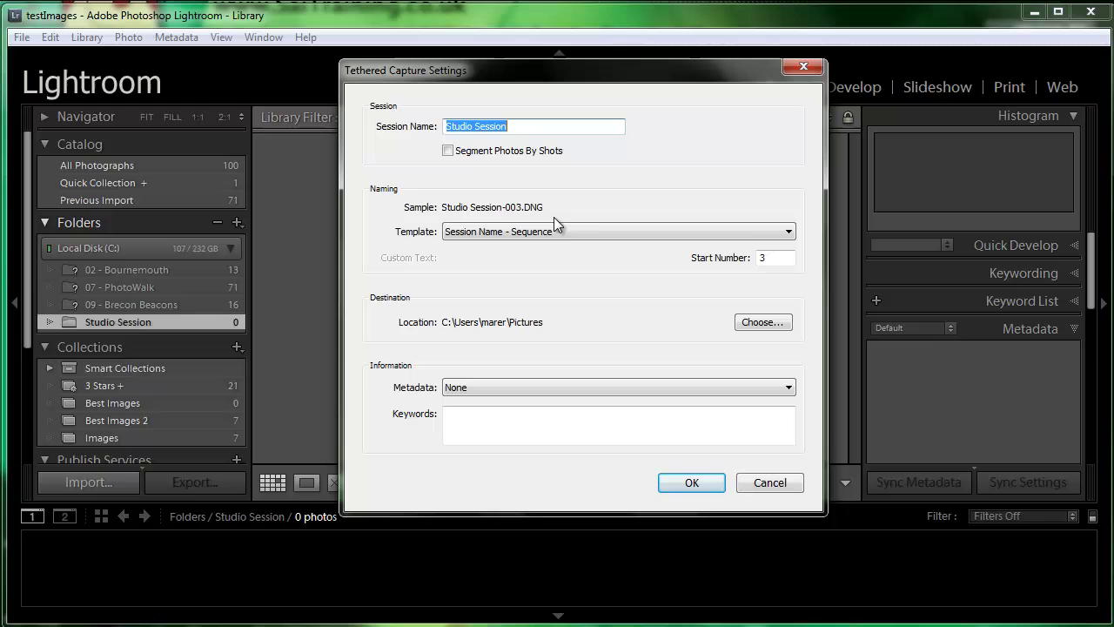
click(789, 388)
click(661, 453)
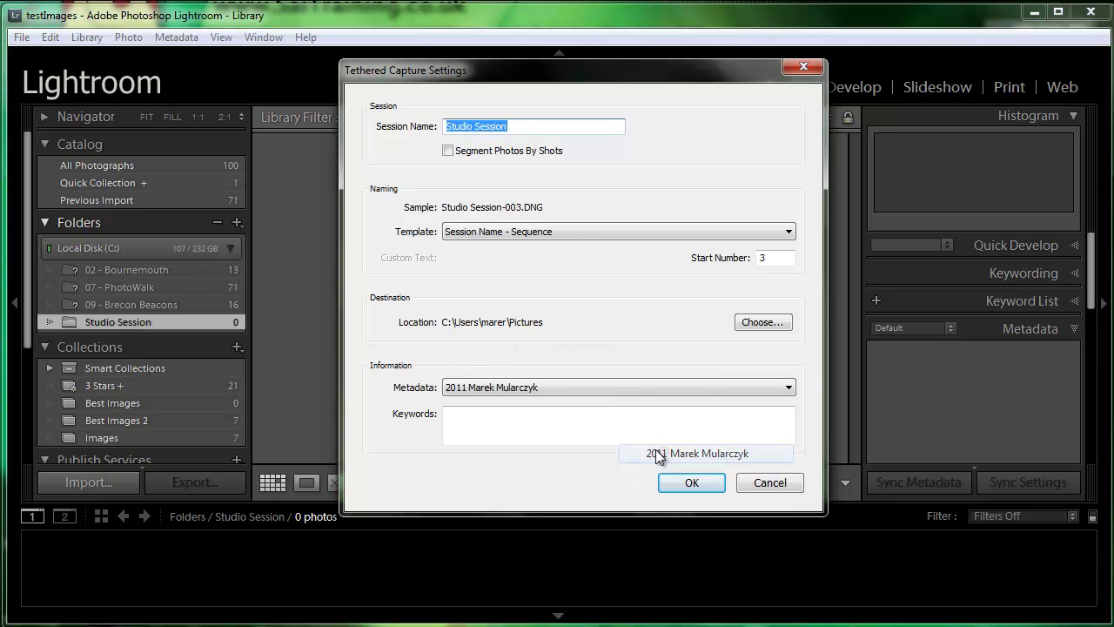
- Confirm the tethered capture settings and position the Canon EOS 7D capture bar lower
click(692, 482)
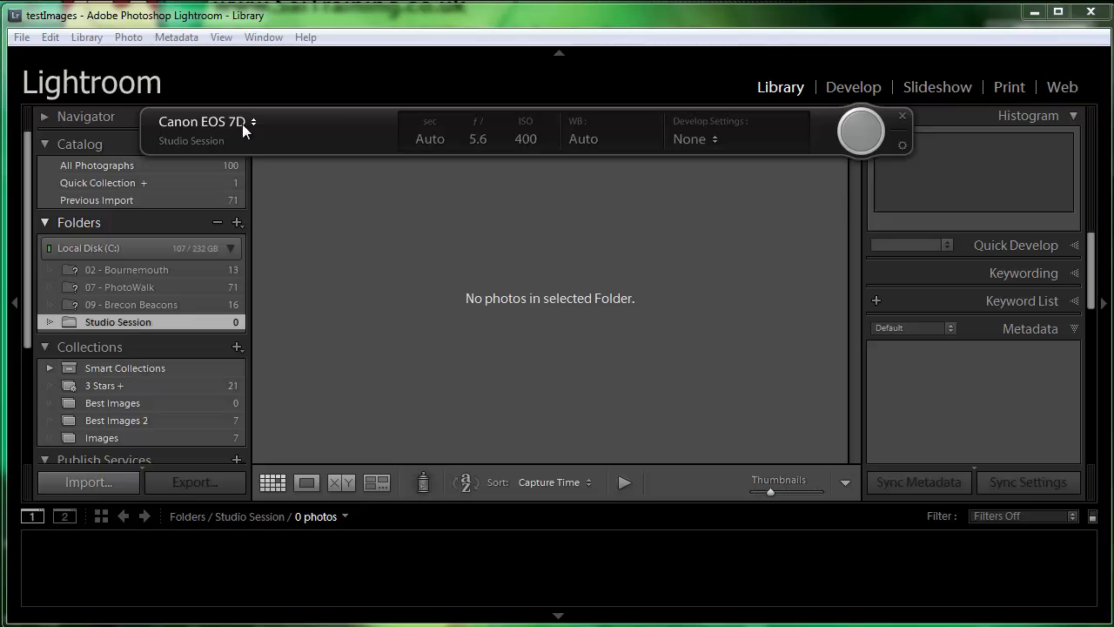
mouse_move(344, 122)
mouse_down()
mouse_move(348, 206)
mouse_move(400, 100)
mouse_move(418, 221)
mouse_move(410, 188)
mouse_up()
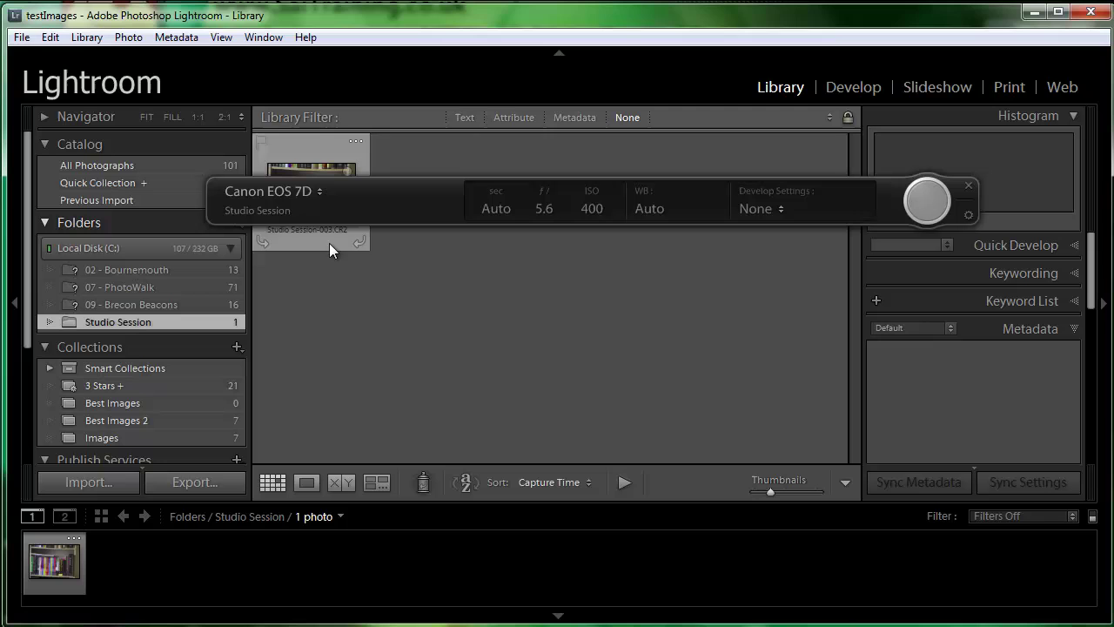
- Open the captured bookshelf photo in Loupe view and move the tether bar higher
double_click(312, 161)
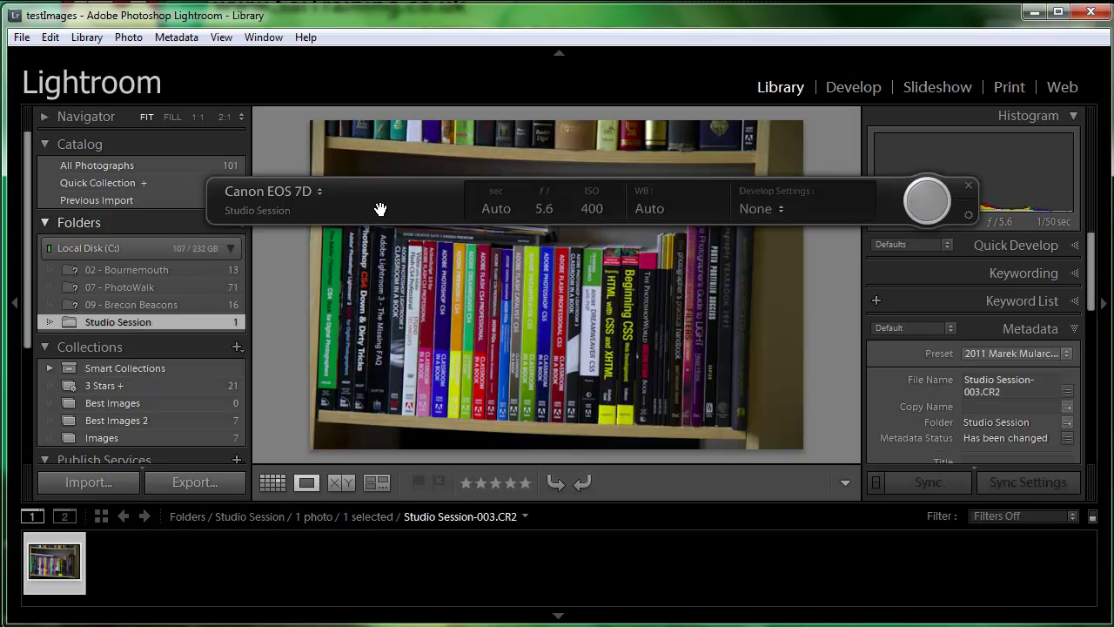
mouse_move(381, 209)
mouse_down()
mouse_move(390, 202)
mouse_move(360, 132)
mouse_move(333, 107)
mouse_move(373, 82)
mouse_up()
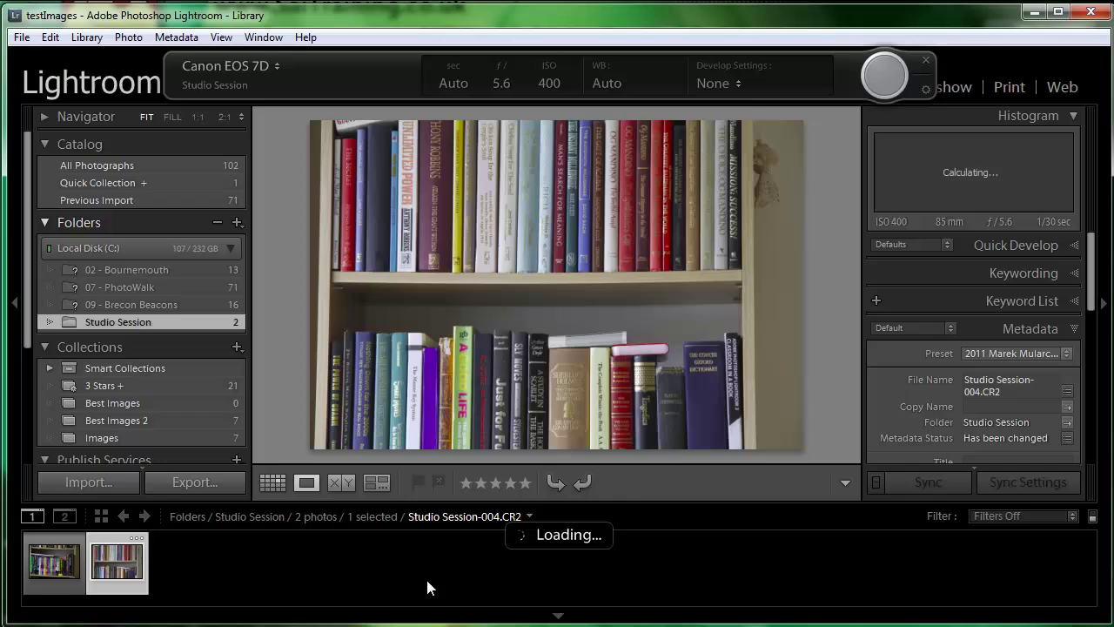
- Hide all panels with Shift+Tab so the bookshelf photo fills the window
key(shift+Tab)
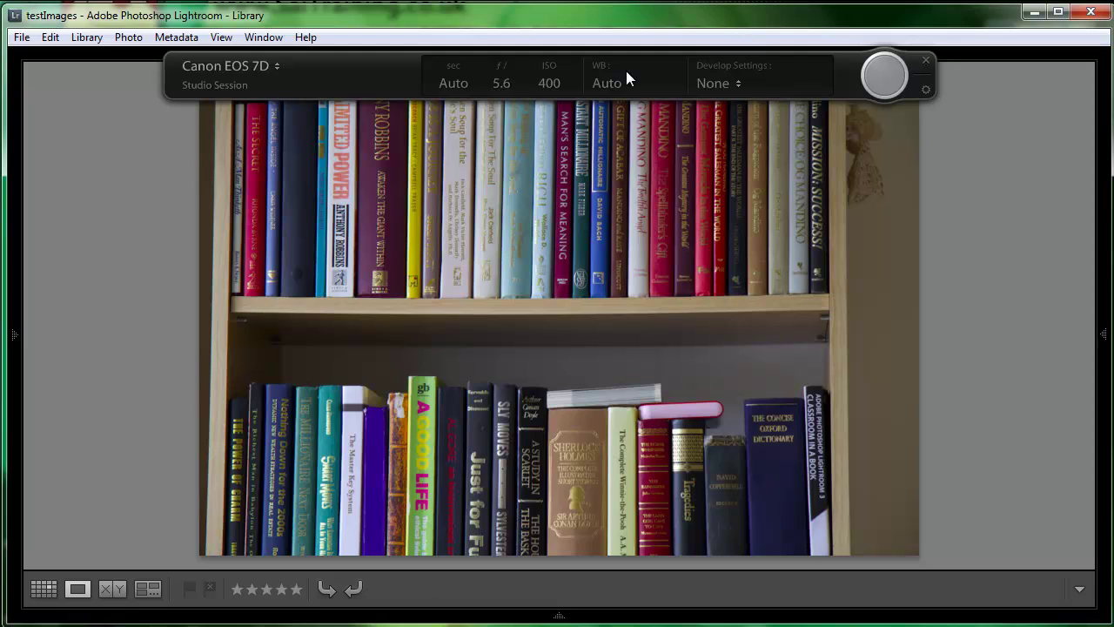
- Fire the tethered Canon EOS 7D shutter from the capture bar for more bookshelf shots
click(876, 84)
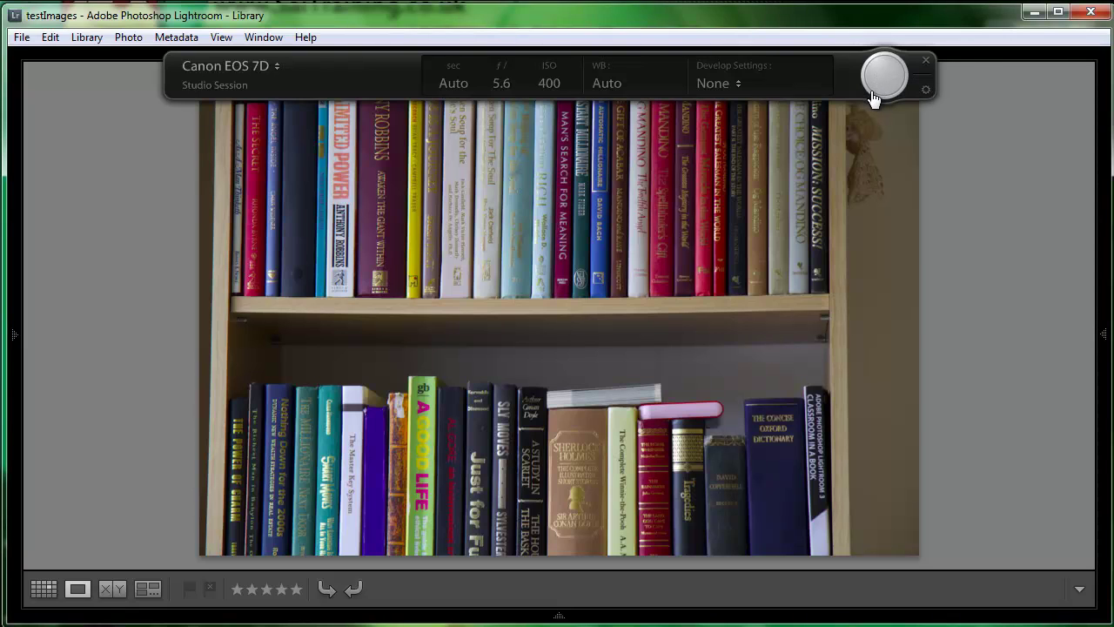
click(886, 80)
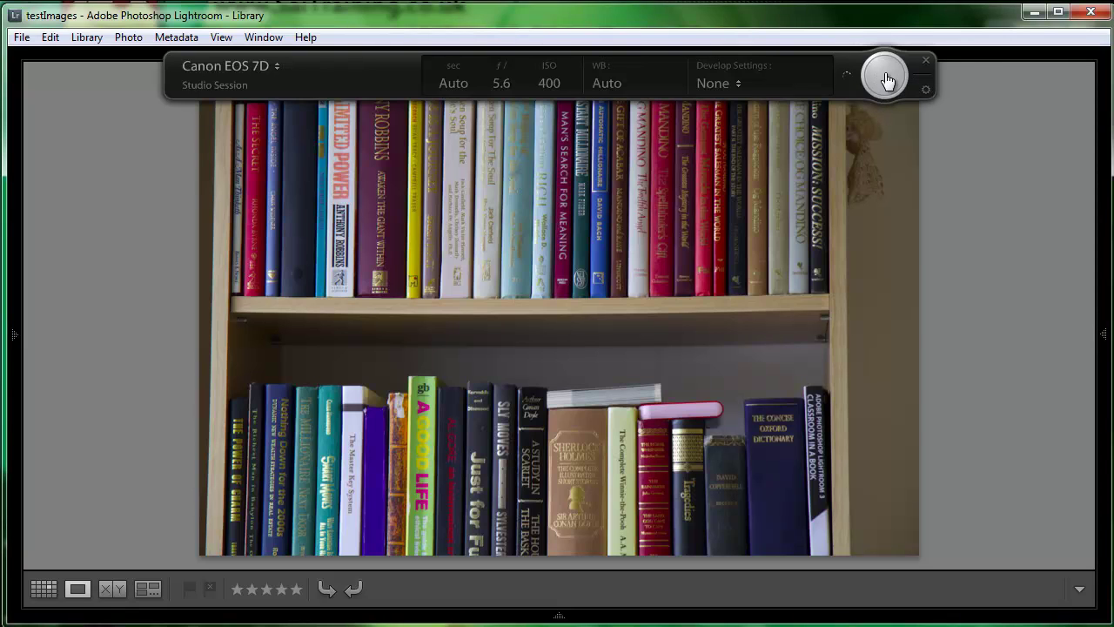